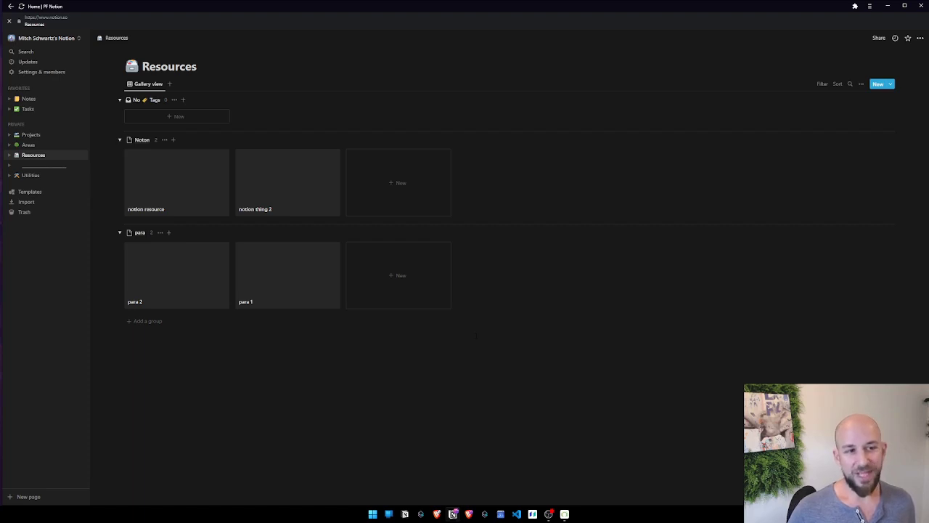
# Create a private page titled Archive as a table database and delete its empty starter rows
pyautogui.click(80, 125)
pyautogui.write('archive')
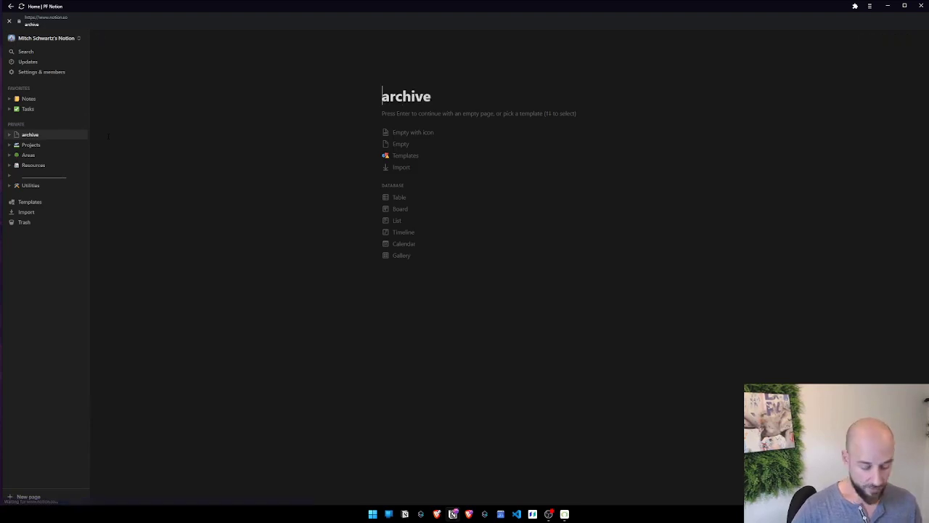
pyautogui.press('Delete')
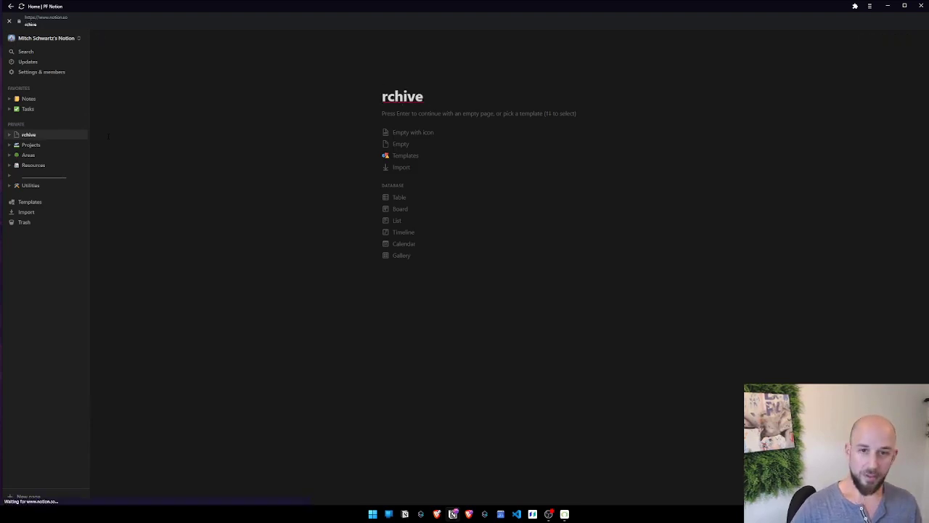
pyautogui.write('A')
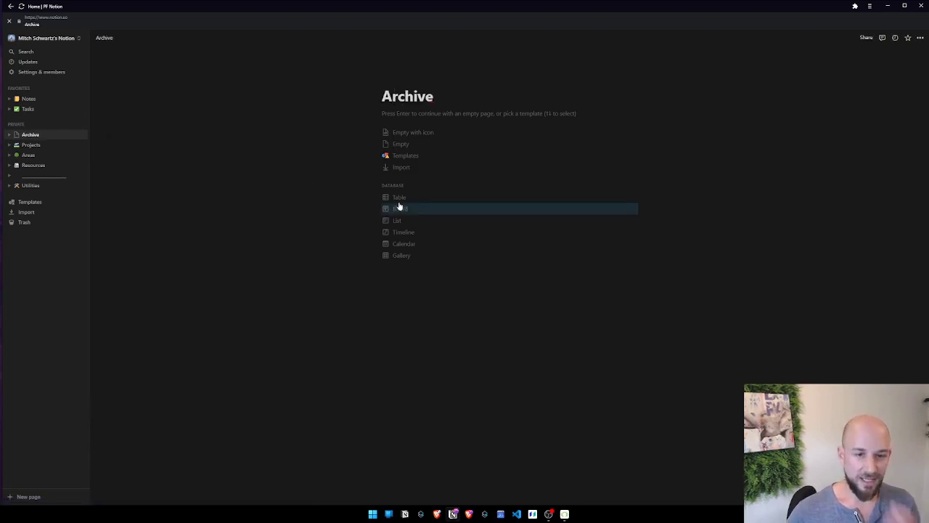
pyautogui.click(399, 198)
pyautogui.press('Return')
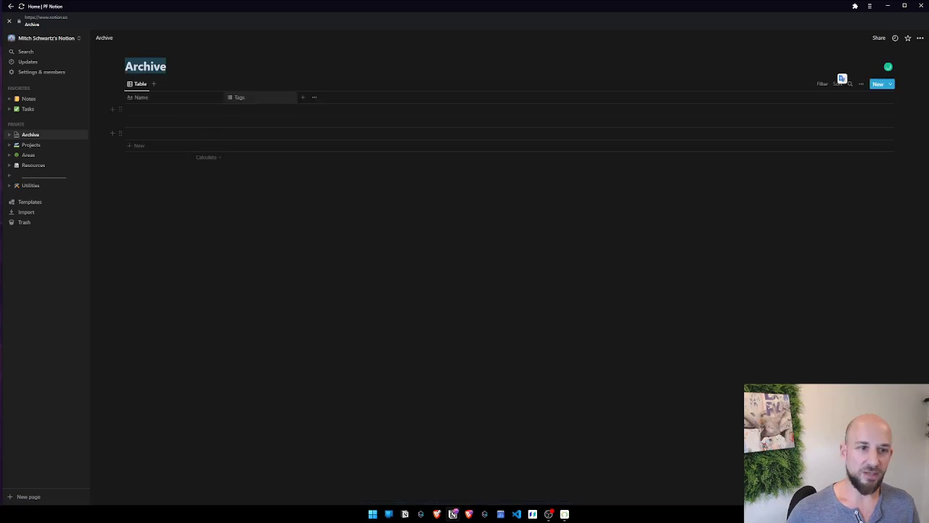
pyautogui.moveTo(113, 109); pyautogui.dragTo(172, 151)
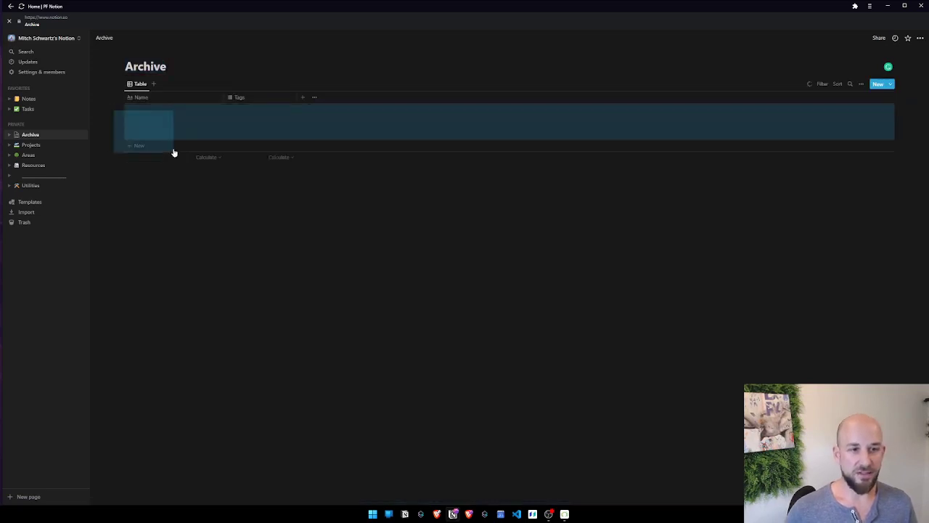
pyautogui.press('Delete')
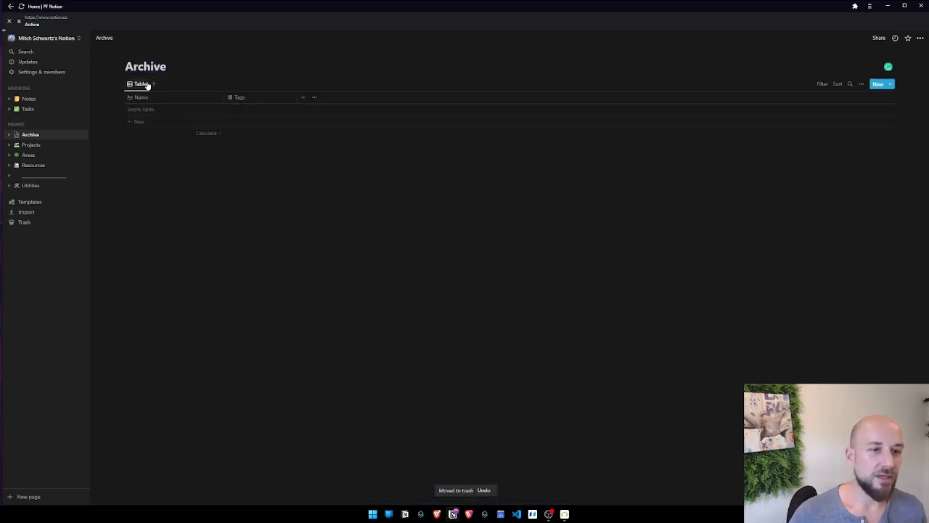
pyautogui.click(145, 84)
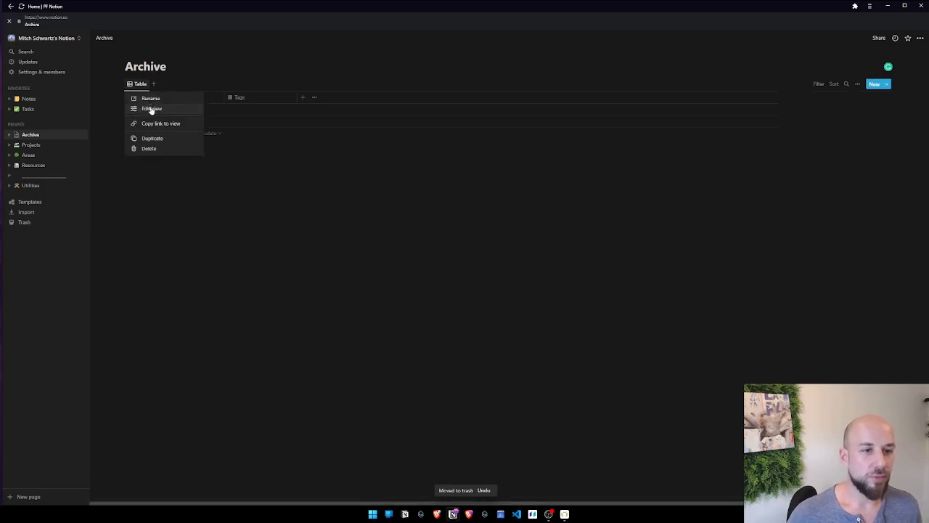
pyautogui.click(149, 107)
pyautogui.click(808, 128)
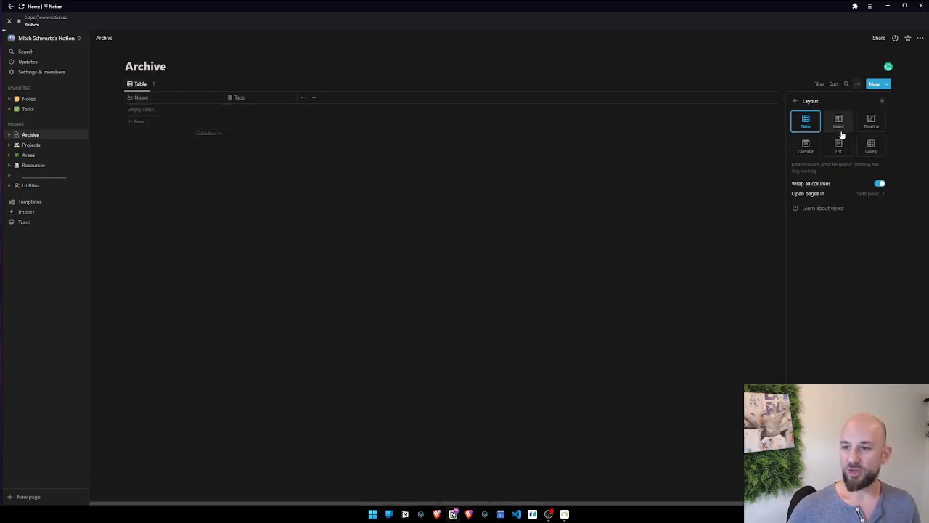
pyautogui.click(669, 212)
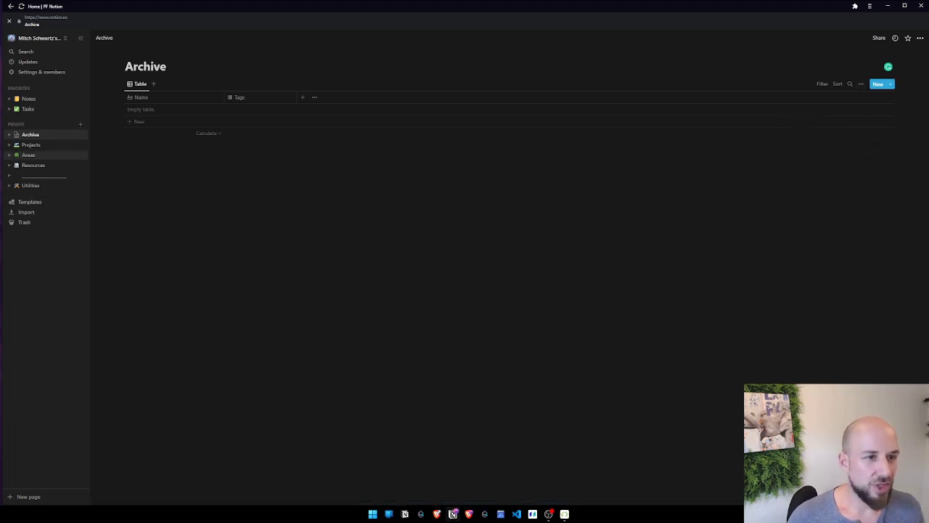
# Give the Archive page the file cabinet emoji as its icon and move the page directly below Resources
pyautogui.click(138, 53)
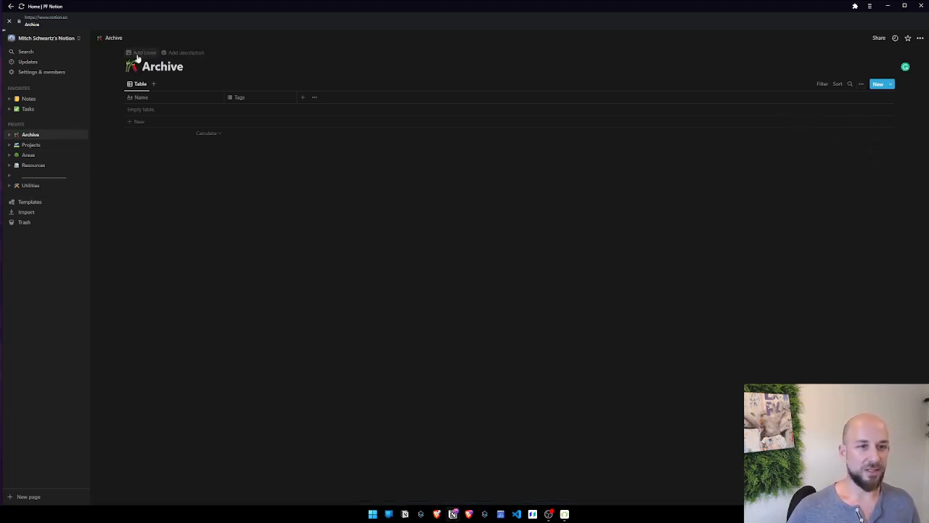
pyautogui.click(133, 67)
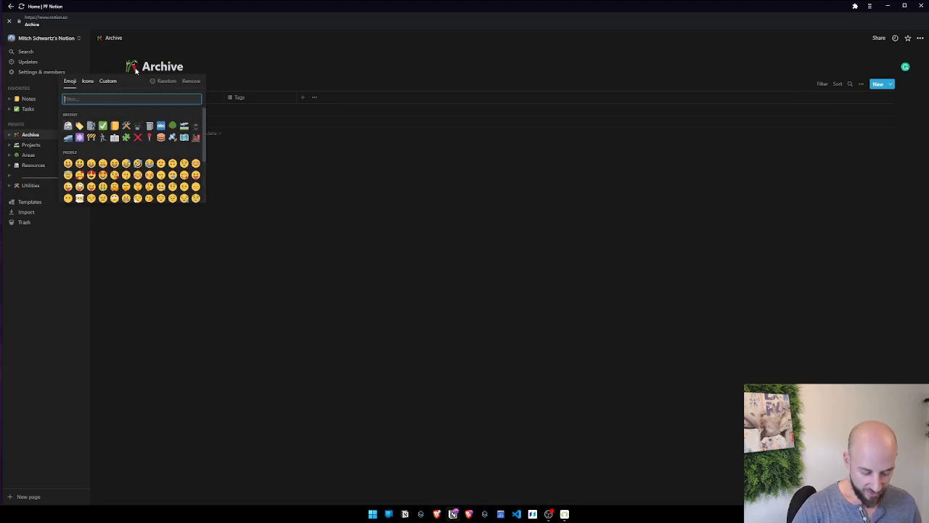
pyautogui.write('file')
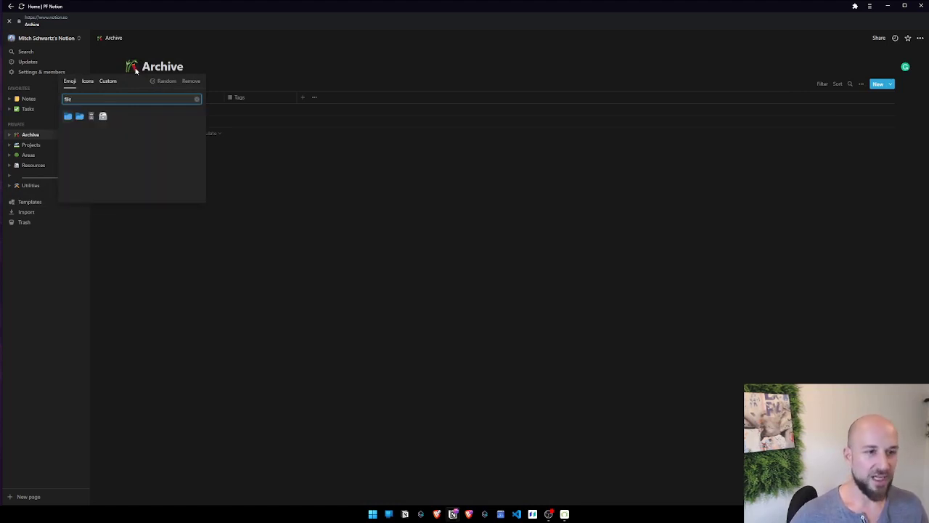
pyautogui.click(91, 117)
pyautogui.moveTo(44, 135); pyautogui.dragTo(45, 168)
# In Projects, move the "complete automation between x and y systems" card to Done and rename the board view By Area
pyautogui.click(43, 137)
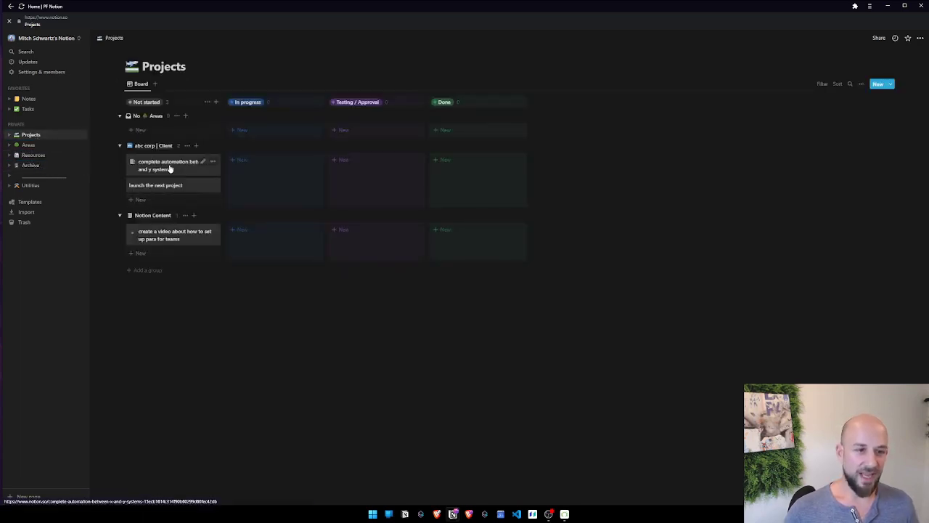
pyautogui.moveTo(172, 167); pyautogui.dragTo(485, 166)
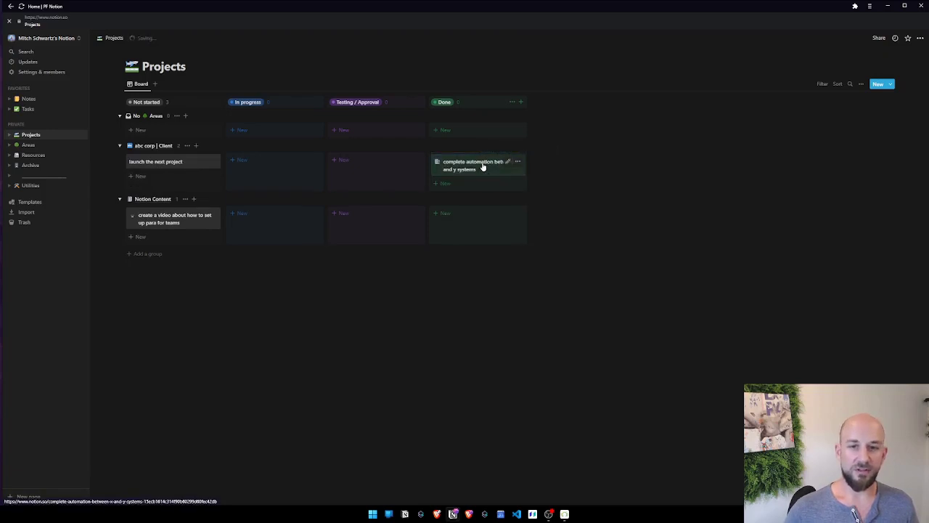
pyautogui.click(145, 84)
pyautogui.click(150, 101)
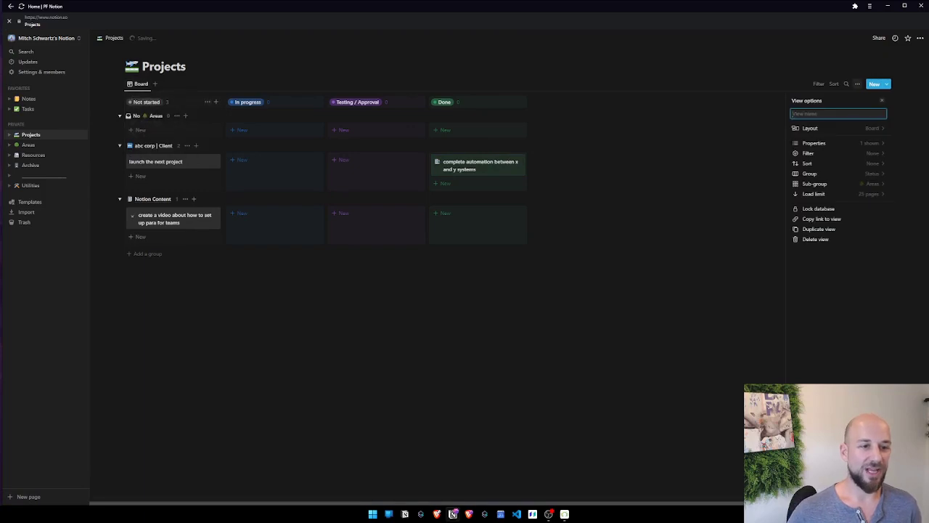
pyautogui.write('By Area')
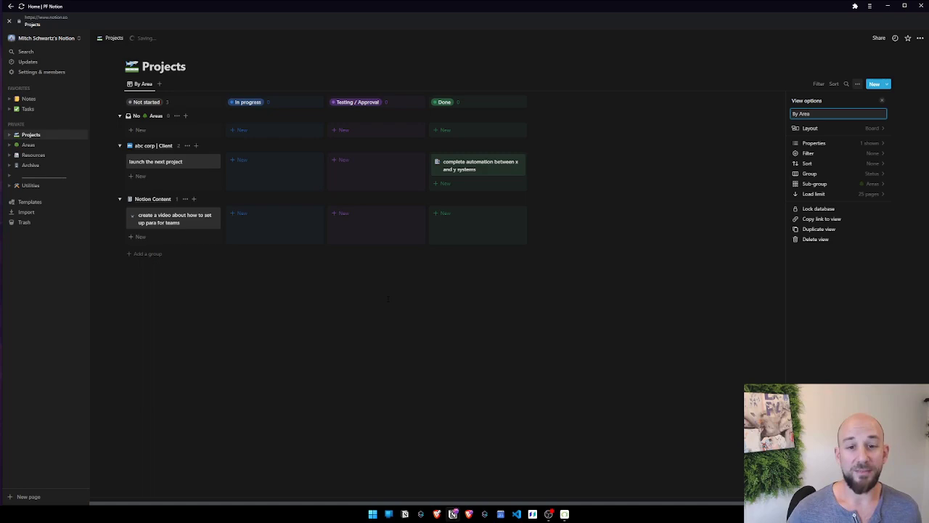
pyautogui.click(388, 298)
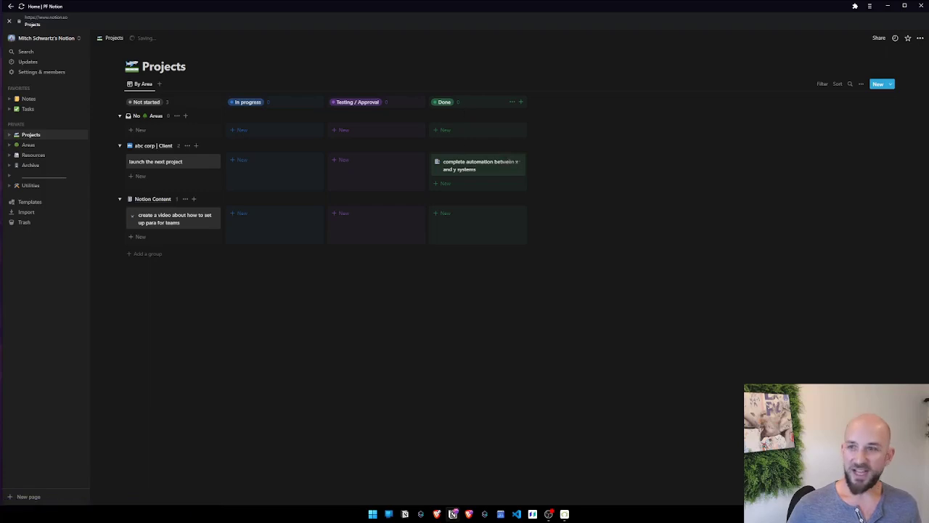
# Filter the By Area view of Projects to items whose Status is not Done
pyautogui.click(823, 84)
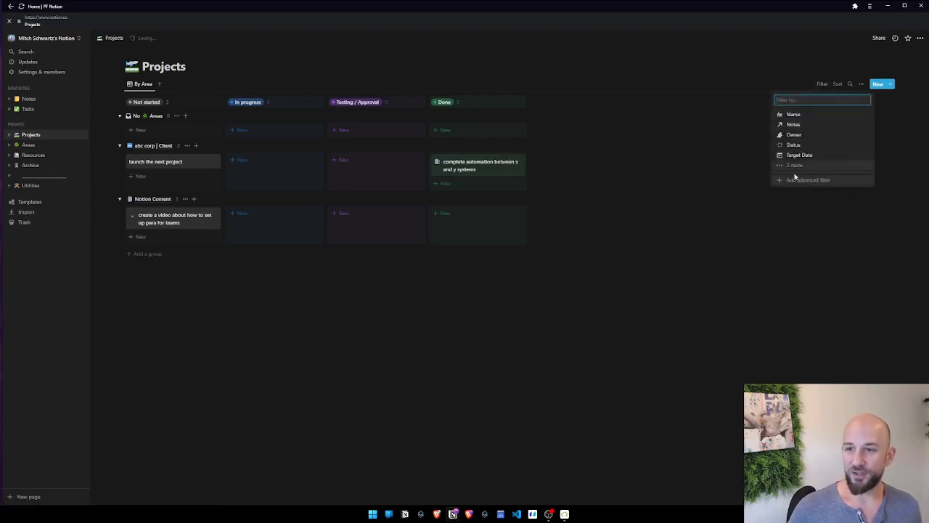
pyautogui.click(794, 146)
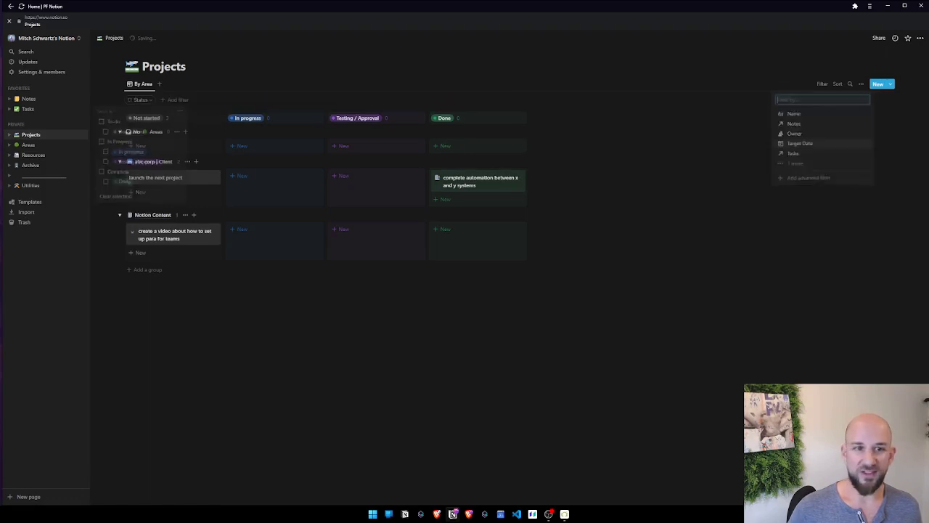
pyautogui.click(114, 111)
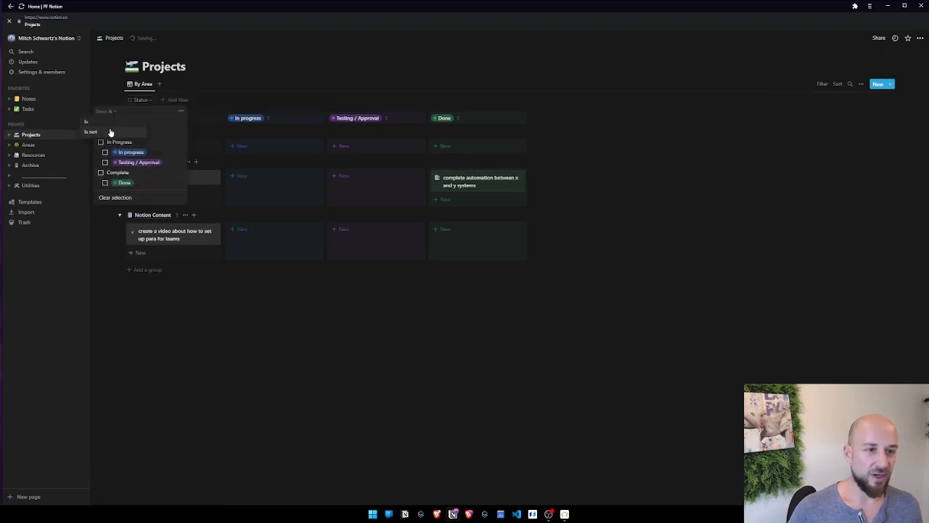
pyautogui.click(112, 133)
pyautogui.click(105, 184)
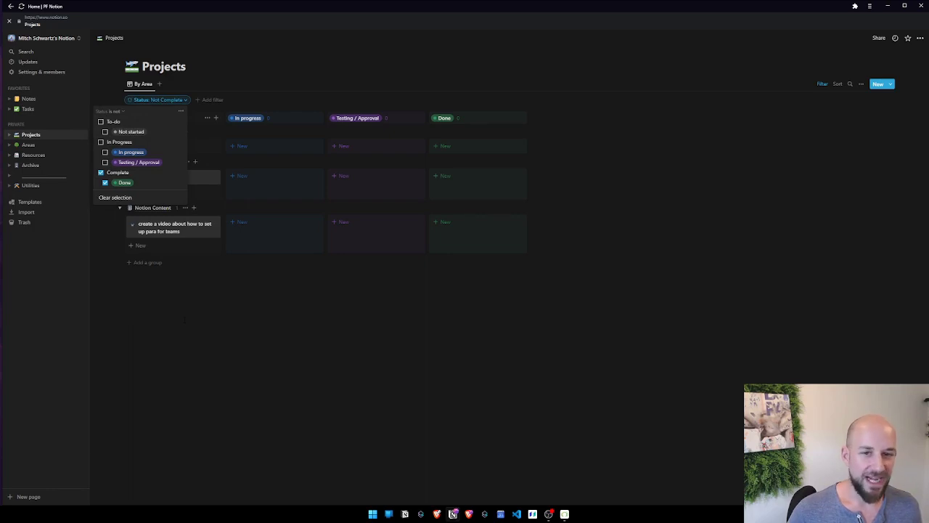
pyautogui.click(186, 319)
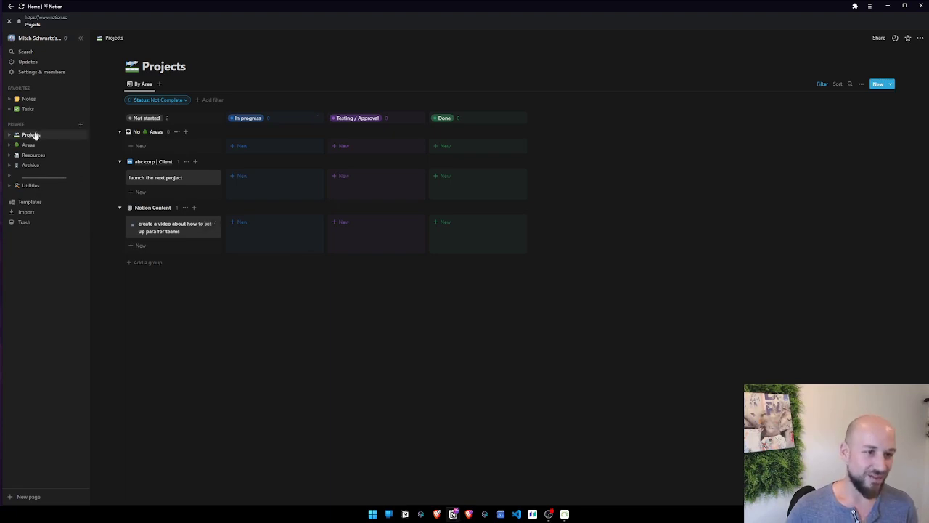
# Move the "launch the next project" card from the Projects board into the Archive database
pyautogui.click(31, 156)
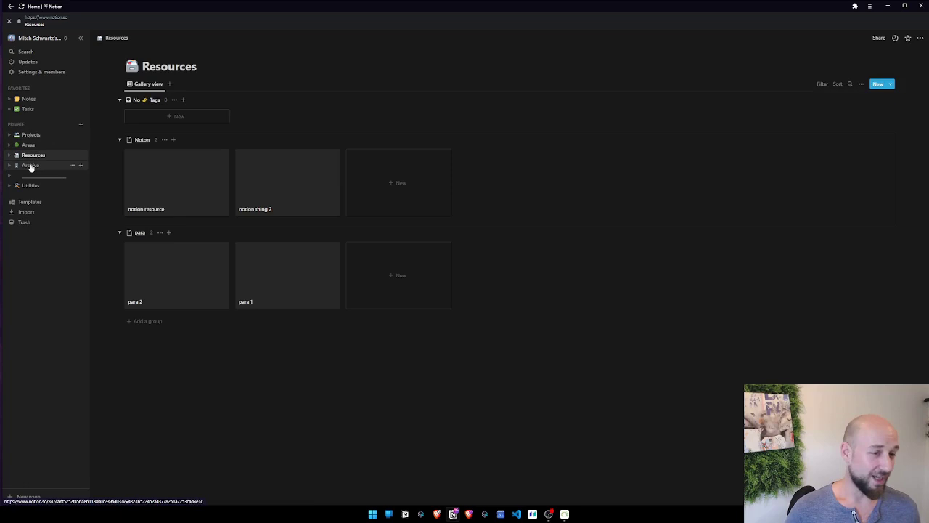
pyautogui.click(31, 166)
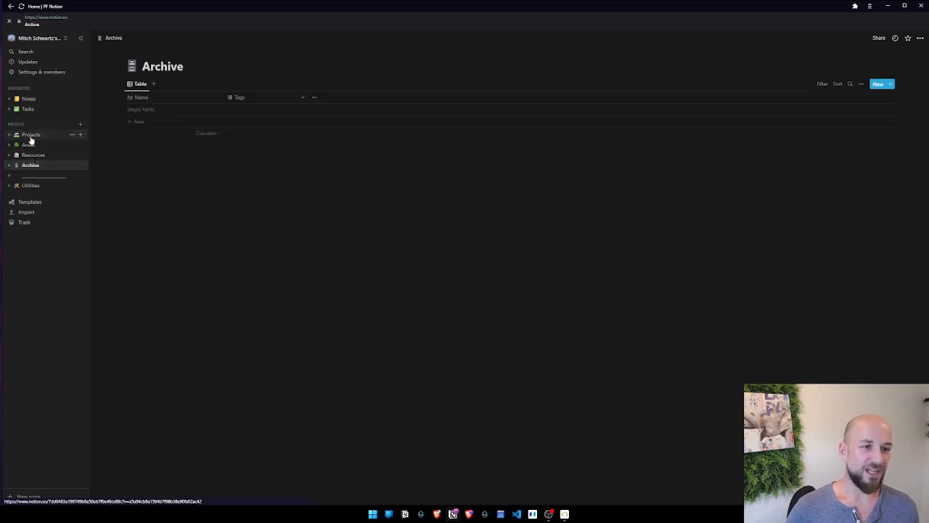
pyautogui.click(29, 136)
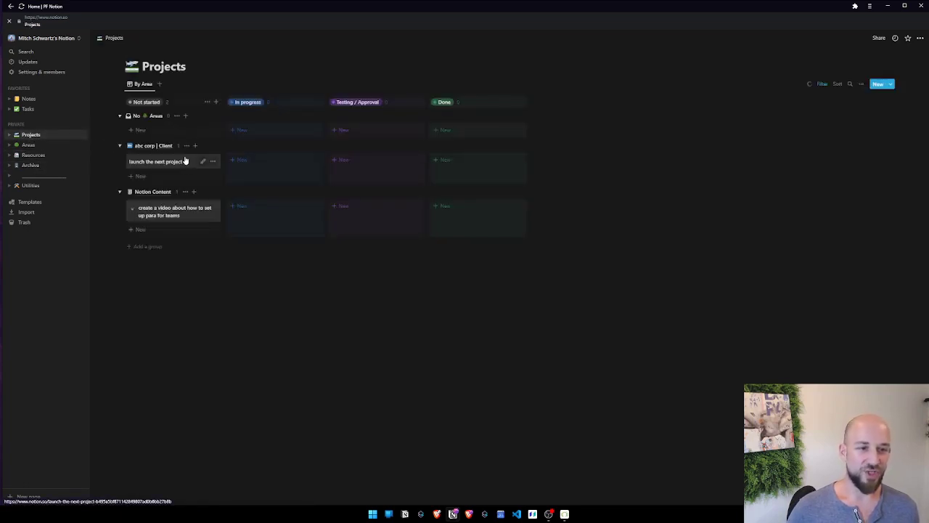
pyautogui.moveTo(184, 162); pyautogui.dragTo(37, 167)
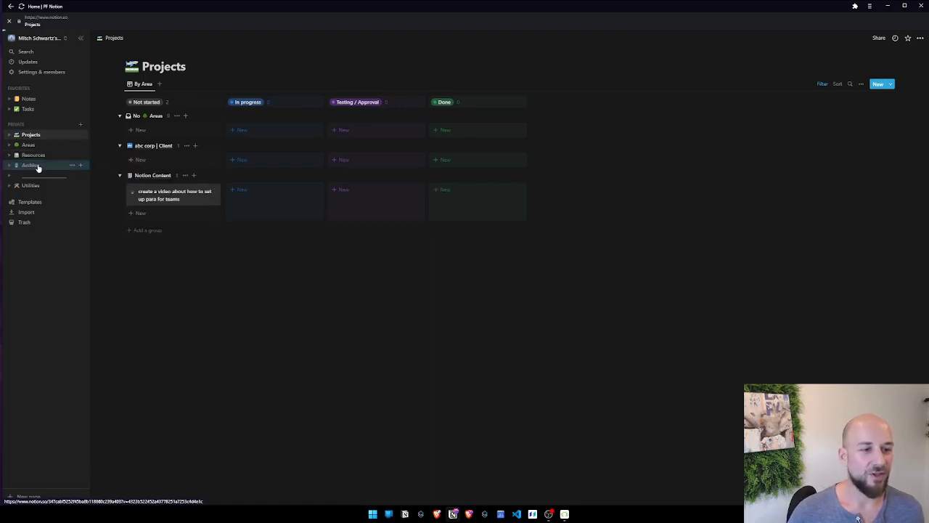
# Delete the Tags property from the Archive database
pyautogui.click(36, 165)
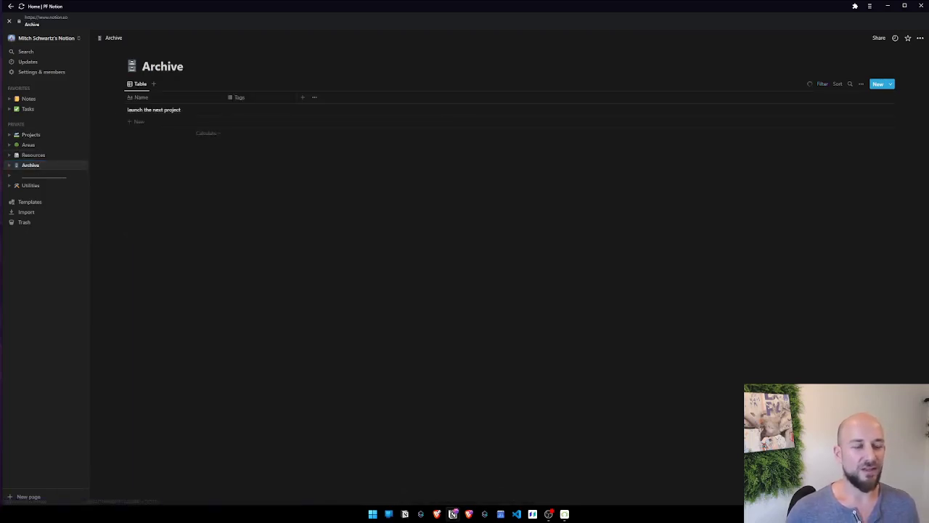
pyautogui.click(265, 102)
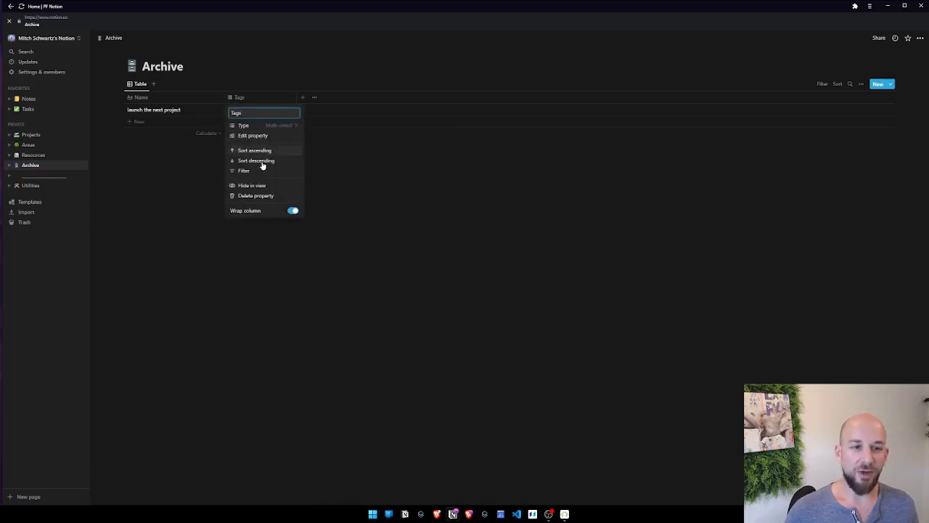
pyautogui.click(260, 196)
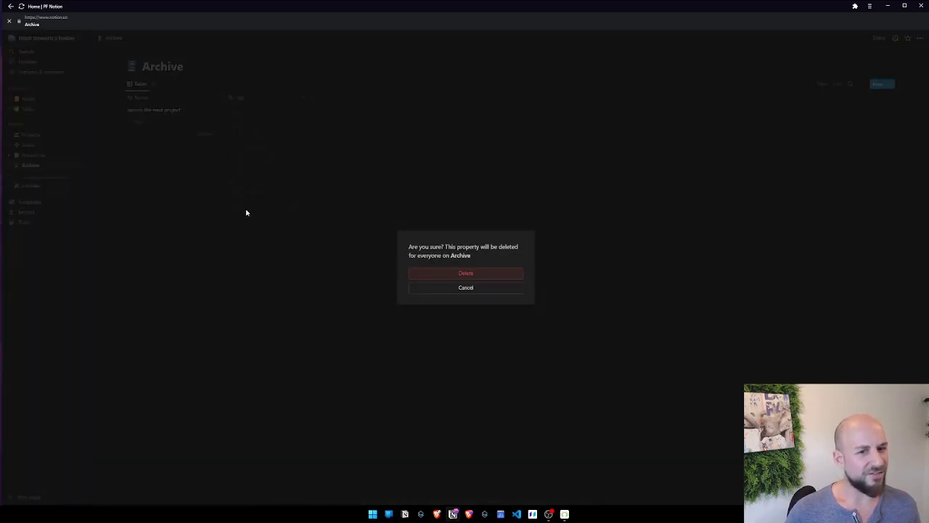
pyautogui.click(471, 273)
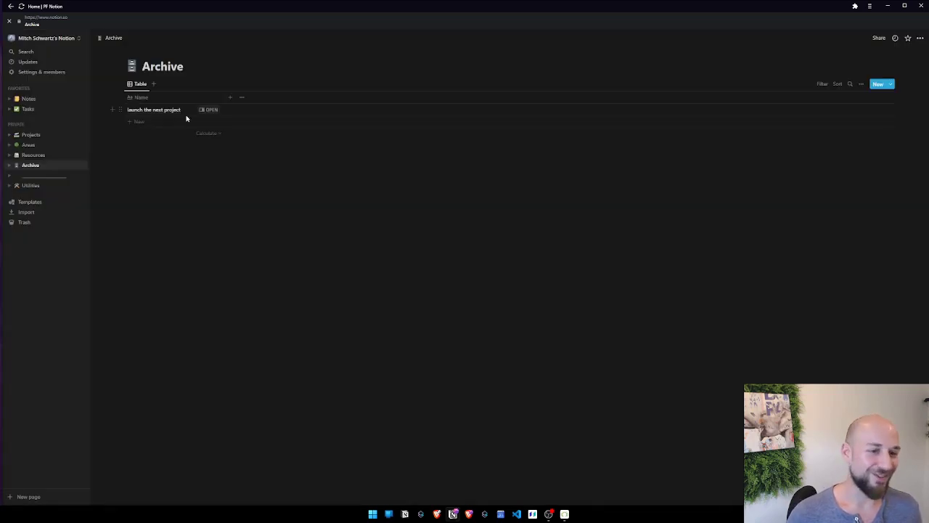
# Examine the archived "launch the next project" page for its properties, close it, and return to the Areas database
pyautogui.click(29, 144)
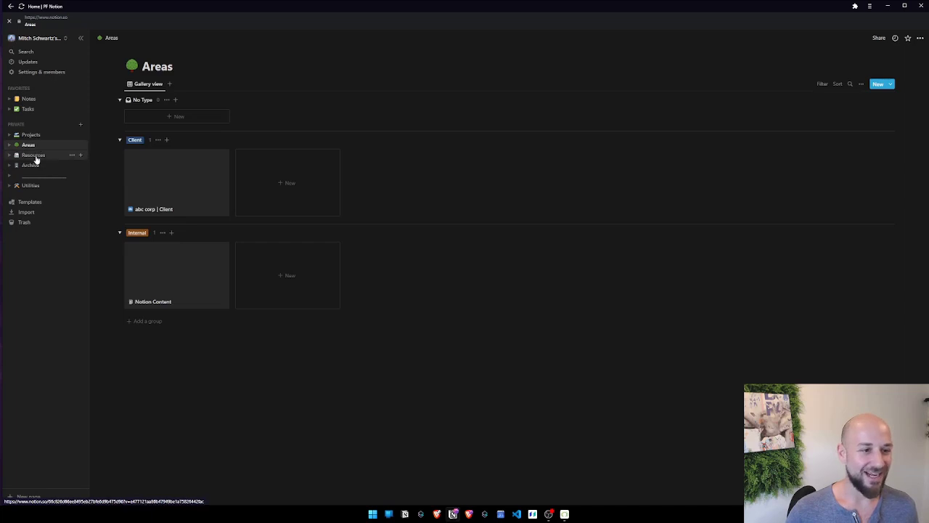
pyautogui.click(31, 165)
pyautogui.click(184, 114)
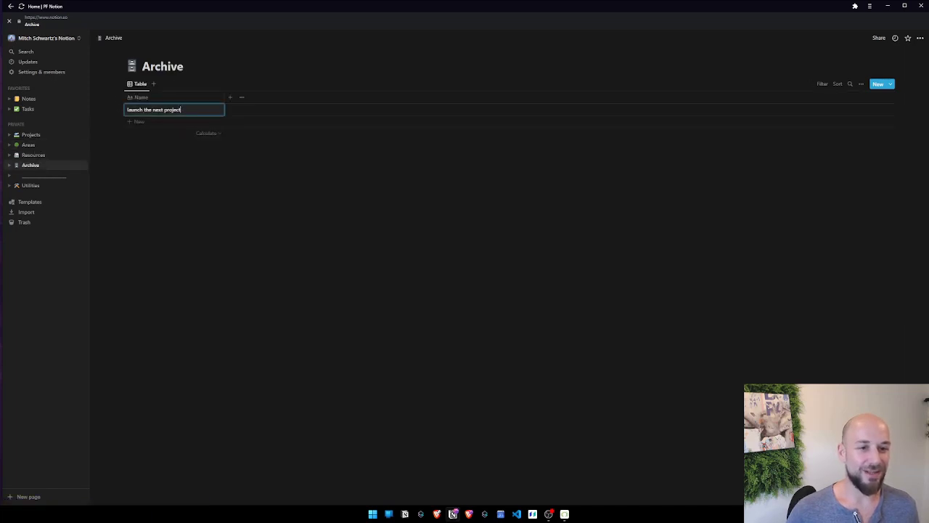
pyautogui.click(209, 112)
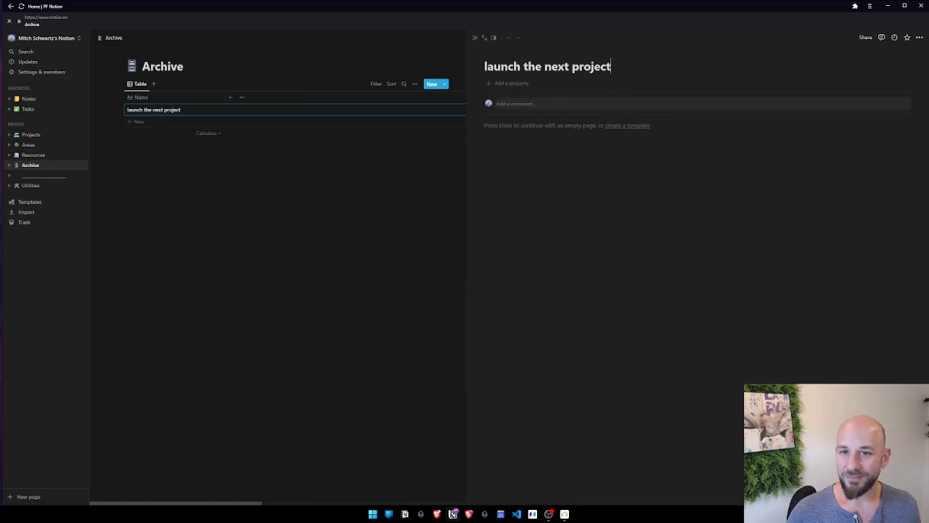
pyautogui.press('Escape')
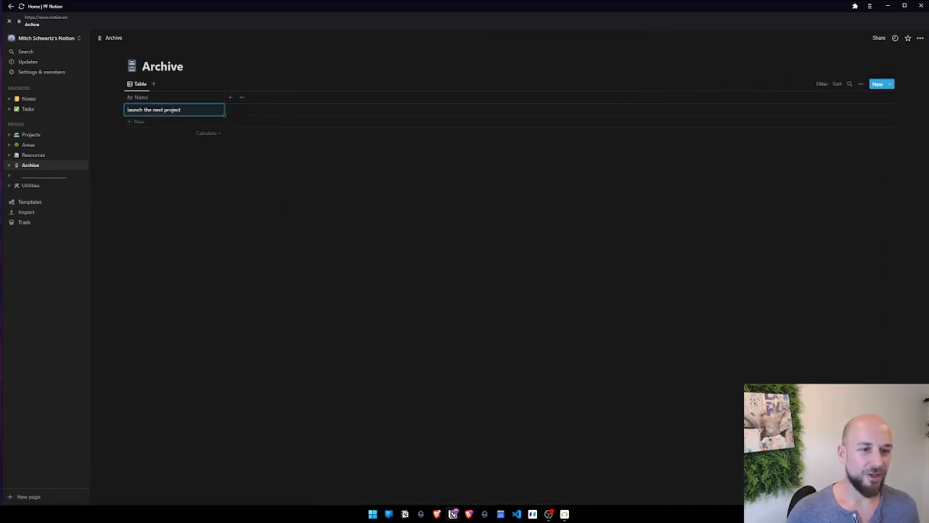
pyautogui.click(26, 146)
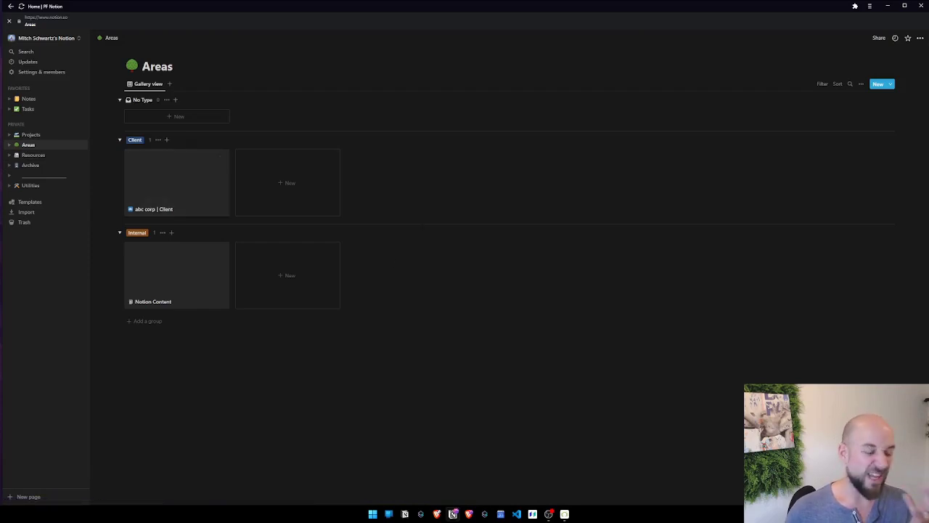
# Review the Projects, Archive and Resources databases in turn and return to the Areas database
pyautogui.click(31, 135)
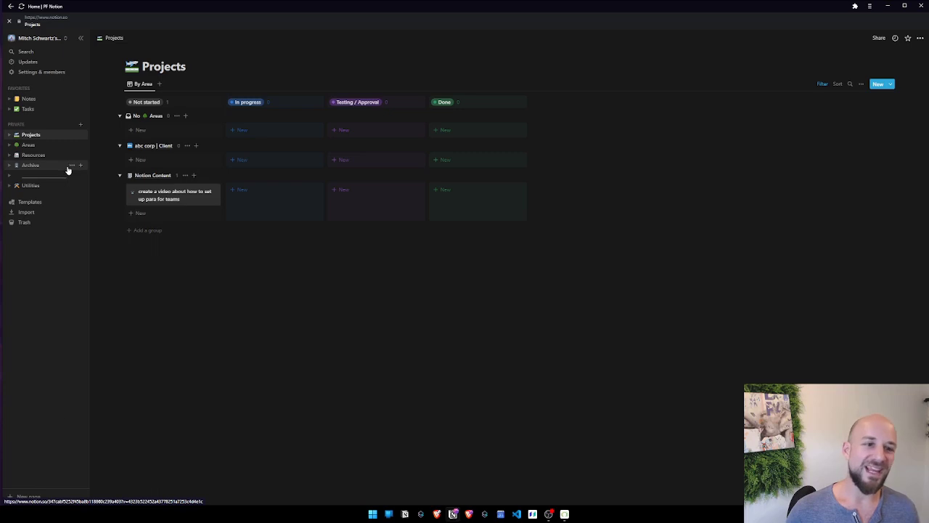
pyautogui.click(62, 168)
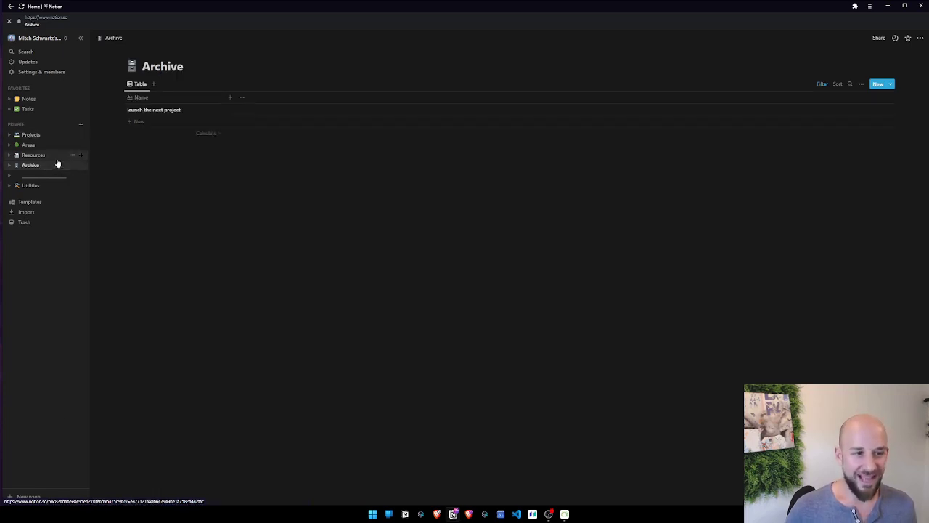
pyautogui.click(45, 156)
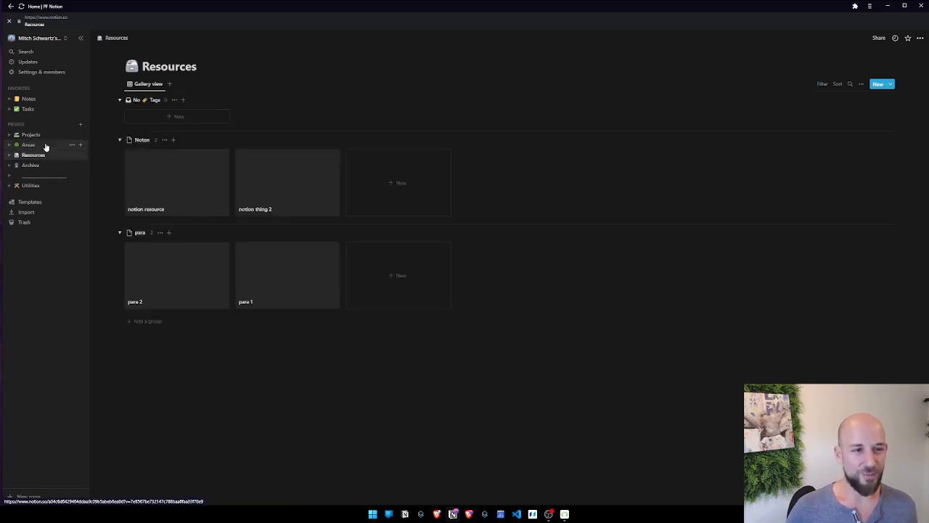
pyautogui.click(45, 145)
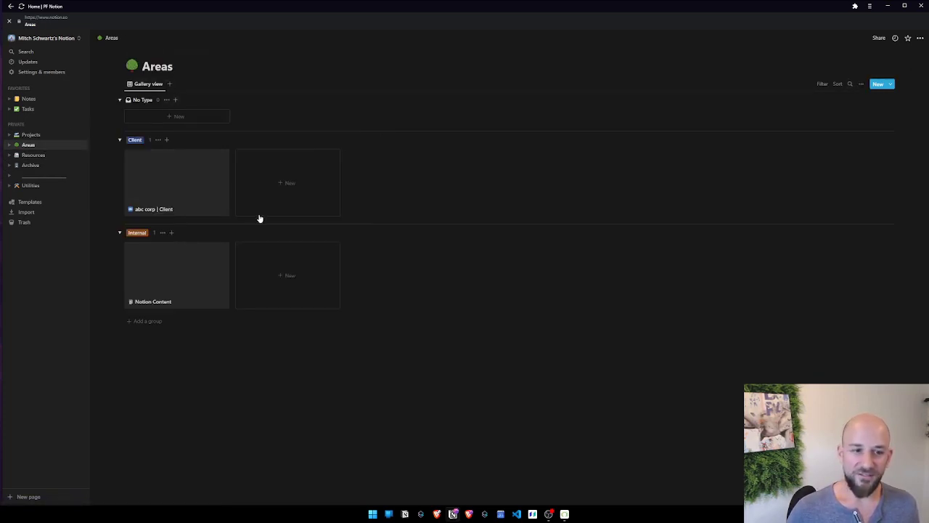
# Add a Checkbox property named "Archived?" to the Areas database from the "abc corp | Client" page, and close the page
pyautogui.click(183, 170)
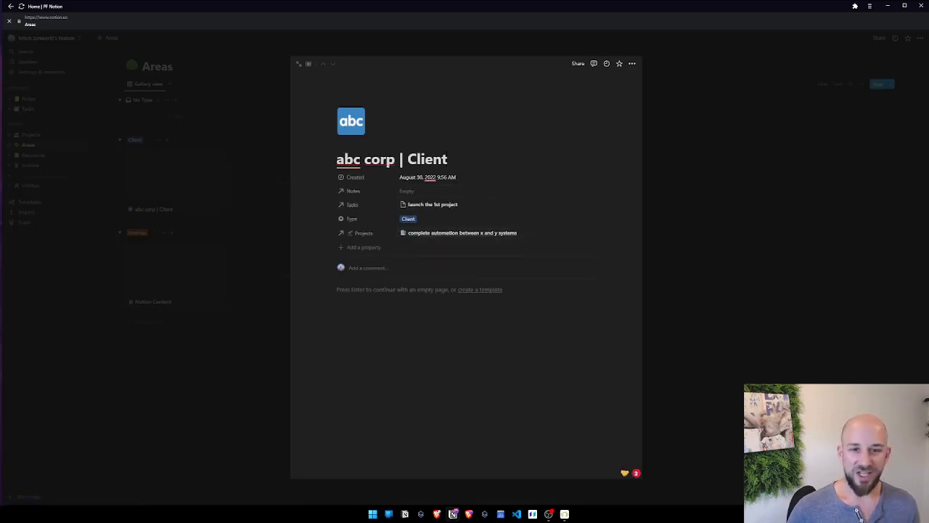
pyautogui.click(361, 249)
pyautogui.write('Arc')
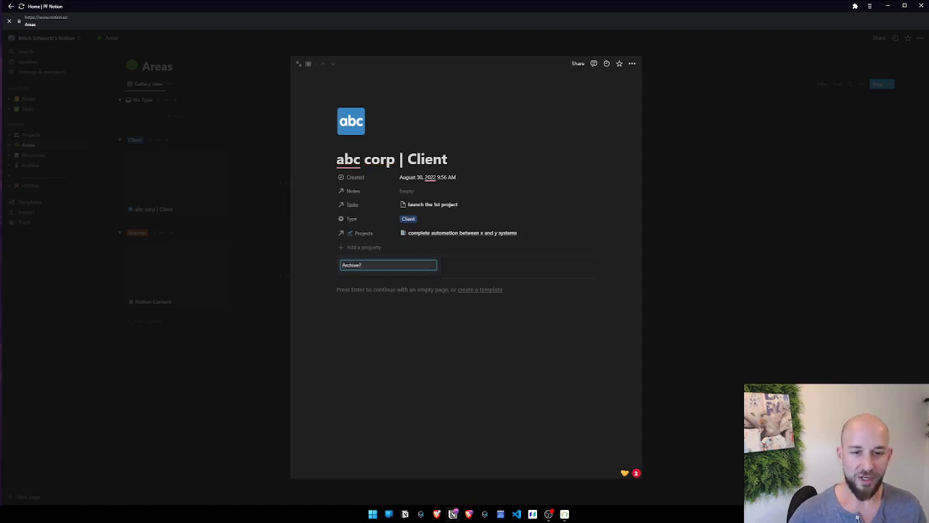
pyautogui.write('hive')
pyautogui.press('Return')
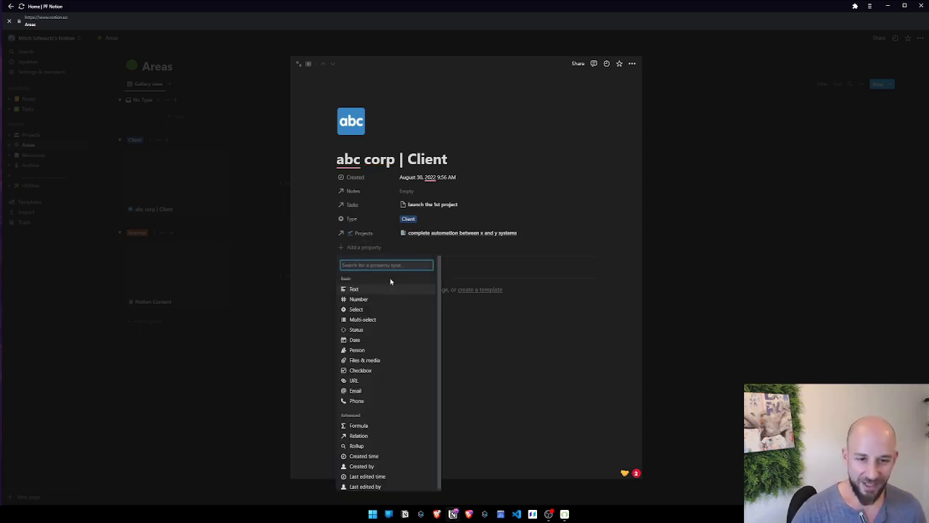
pyautogui.click(360, 370)
pyautogui.write('Archiv')
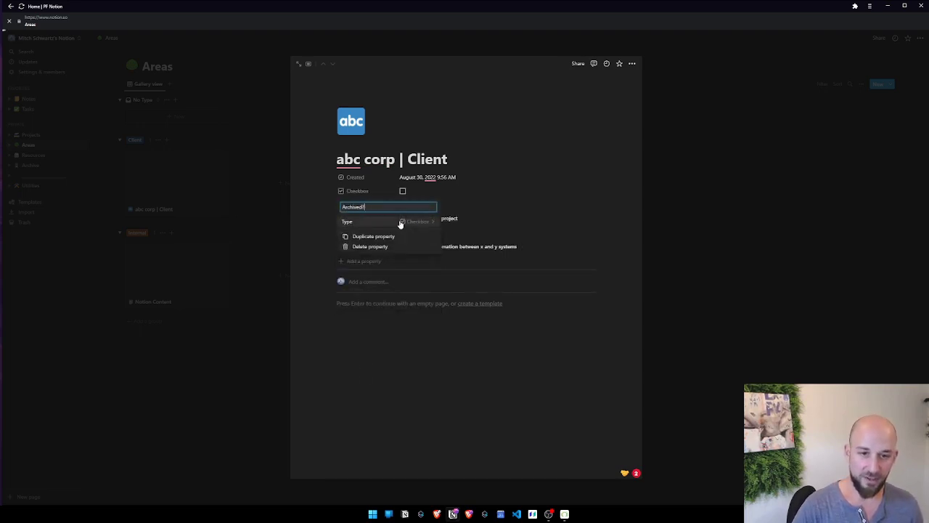
pyautogui.write('ed?')
pyautogui.press('Return')
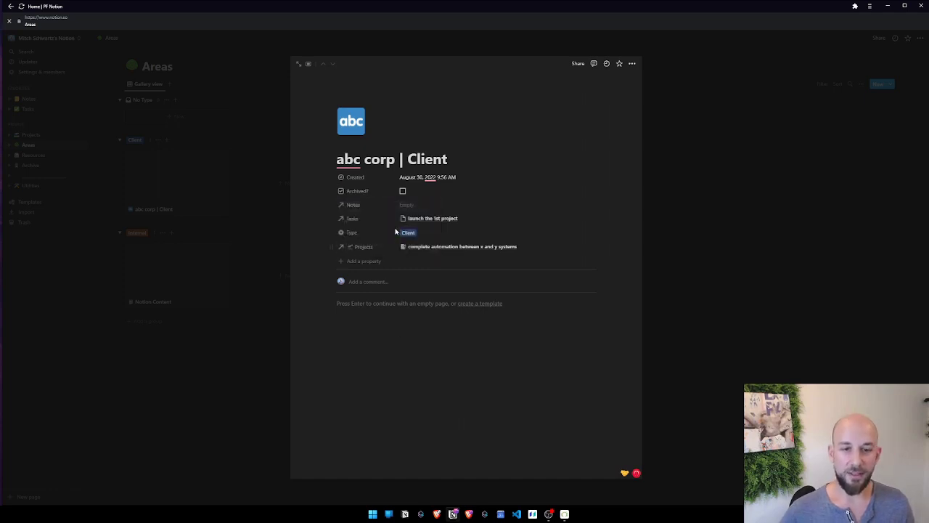
pyautogui.click(218, 145)
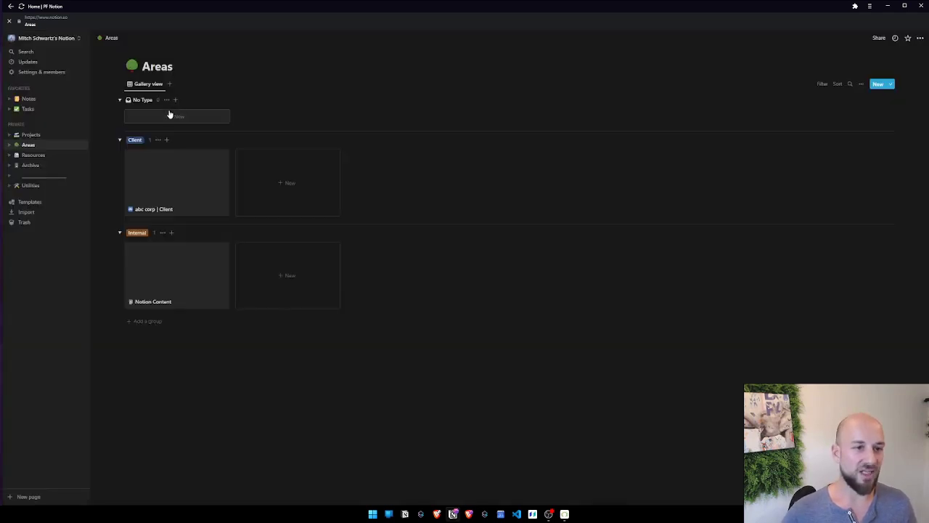
# Filter the Areas gallery view to items whose "Archived?" checkbox is Unchecked
pyautogui.click(819, 85)
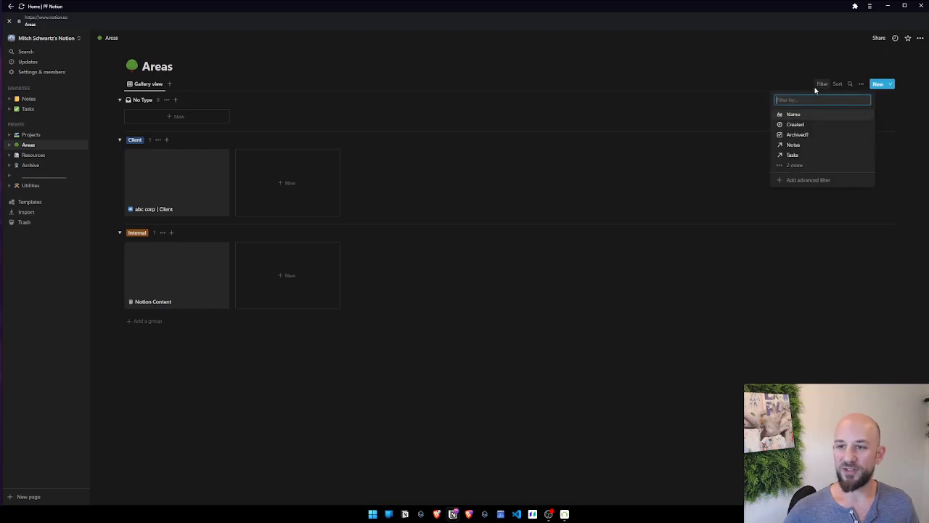
pyautogui.click(798, 134)
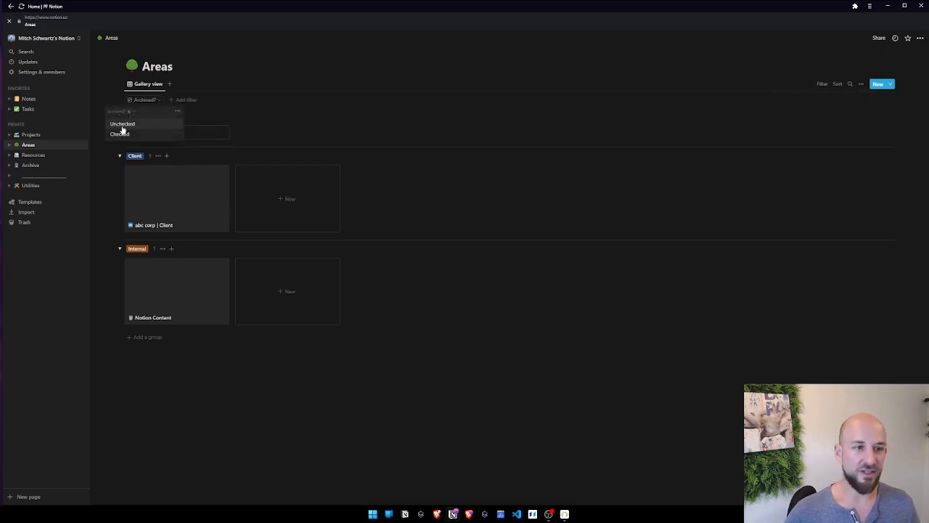
pyautogui.click(123, 124)
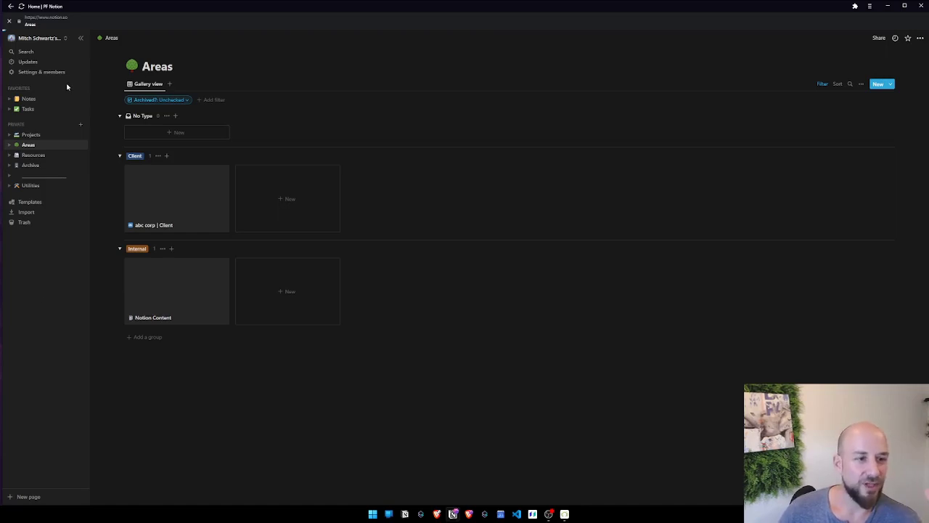
# Open the Notes database and start a new page in it
pyautogui.click(58, 99)
pyautogui.click(82, 99)
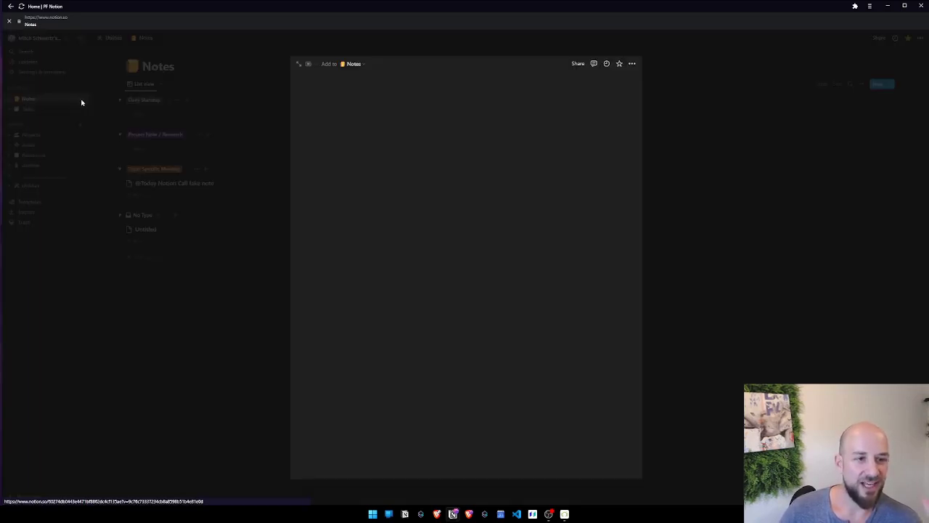